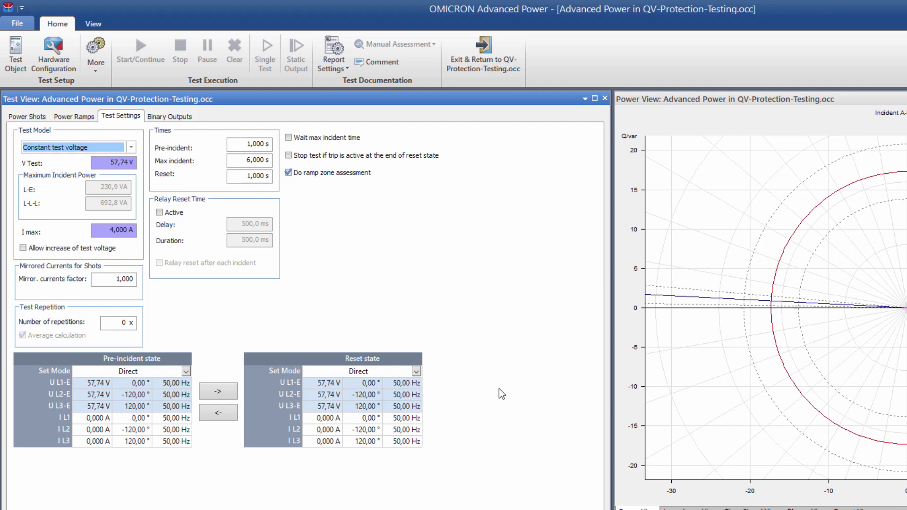
Switch display units to Relative and set the test voltage to 0,82 V_nom
left_click(101, 22)
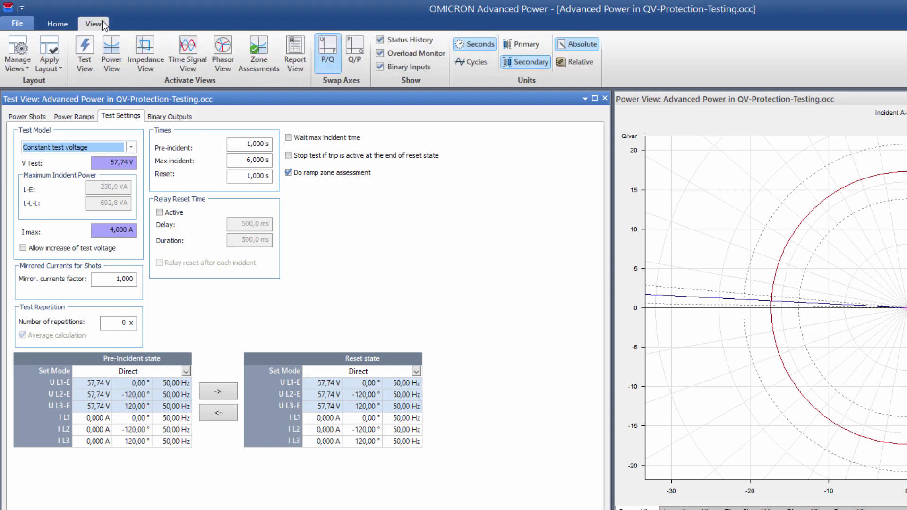
left_click(571, 66)
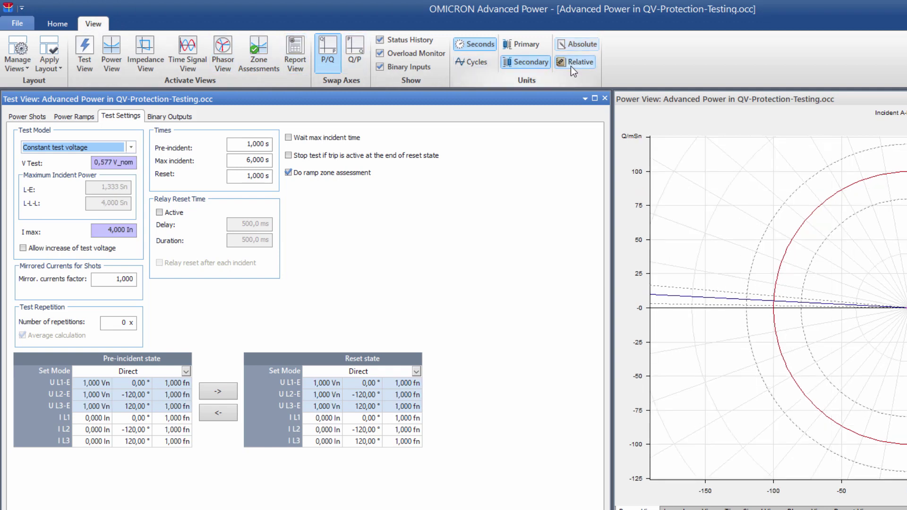
left_click(108, 162)
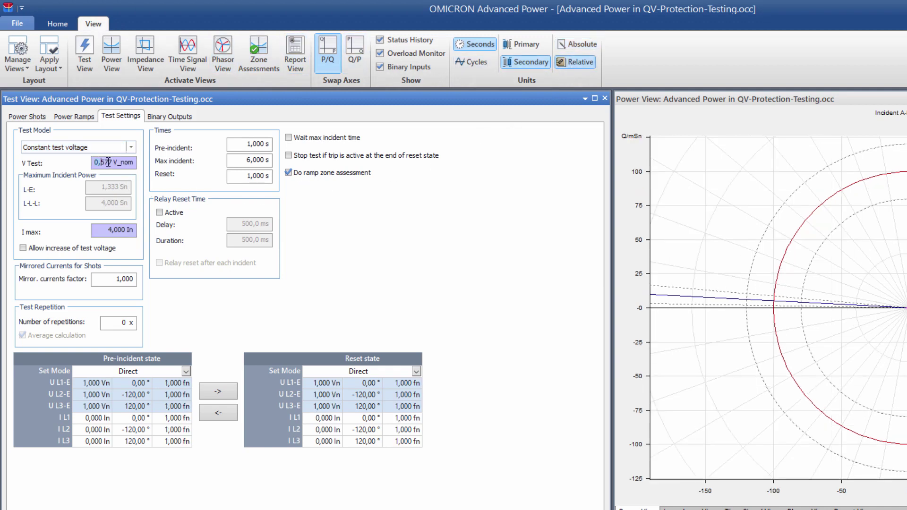
key("BackSpace")
key("BackSpace")
key("BackSpace")
key("BackSpace")
key("BackSpace")
type("0,82")
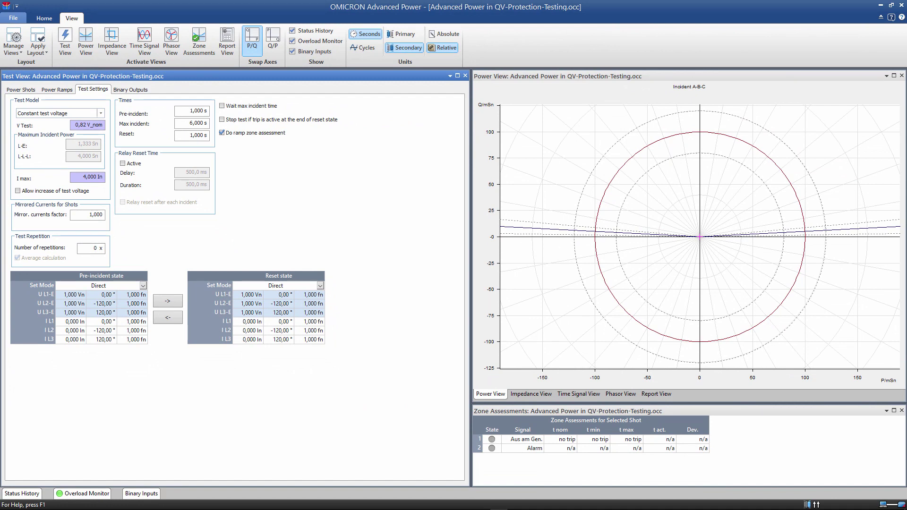
Open the Power Ramps page of the Test View
left_click(58, 90)
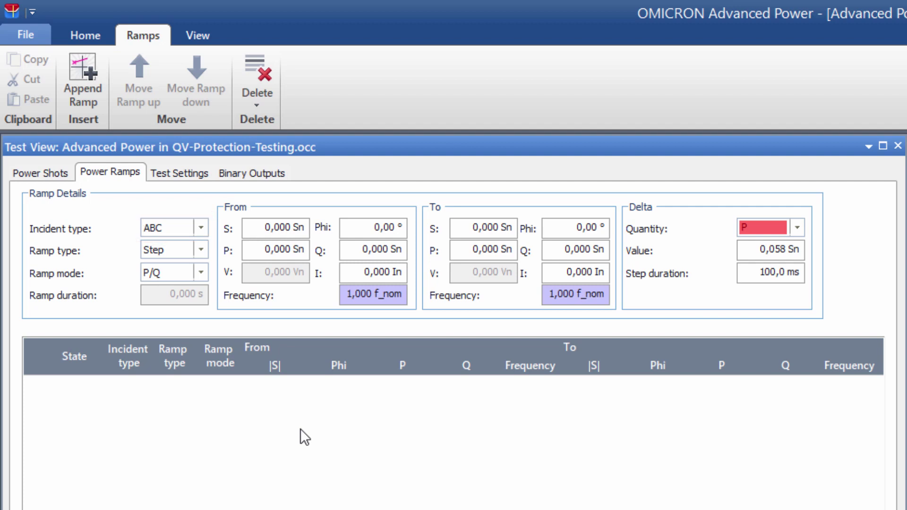
Set ramp mode to S/Phi, sweeping Phi from 180° to 170° at 0,3 In
left_click(201, 272)
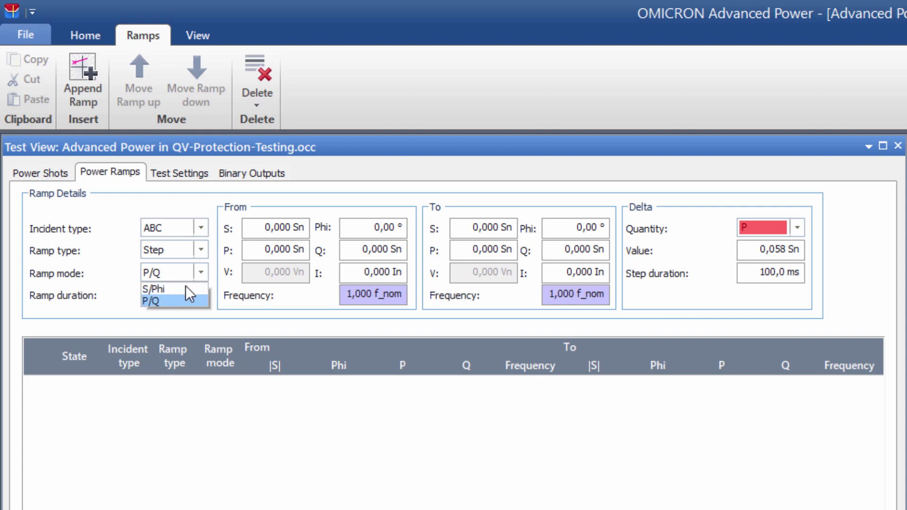
left_click(185, 288)
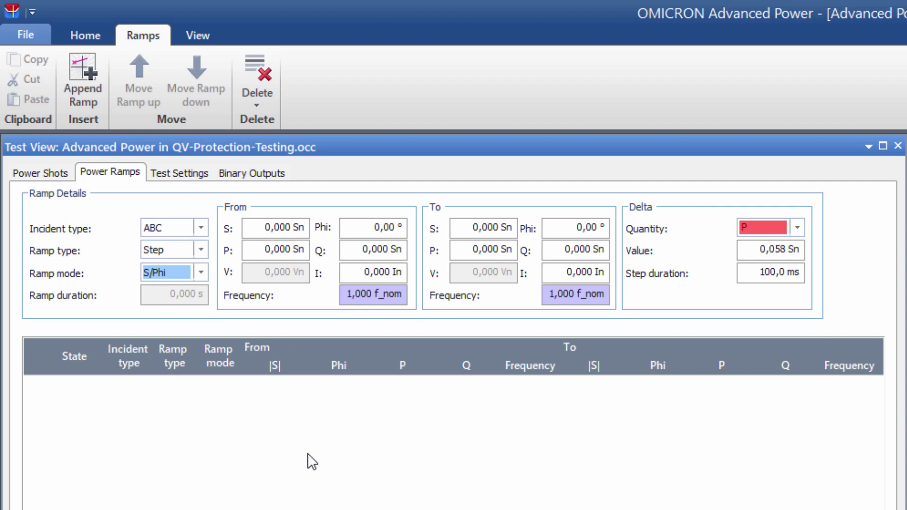
left_click_drag(349, 272, 415, 271)
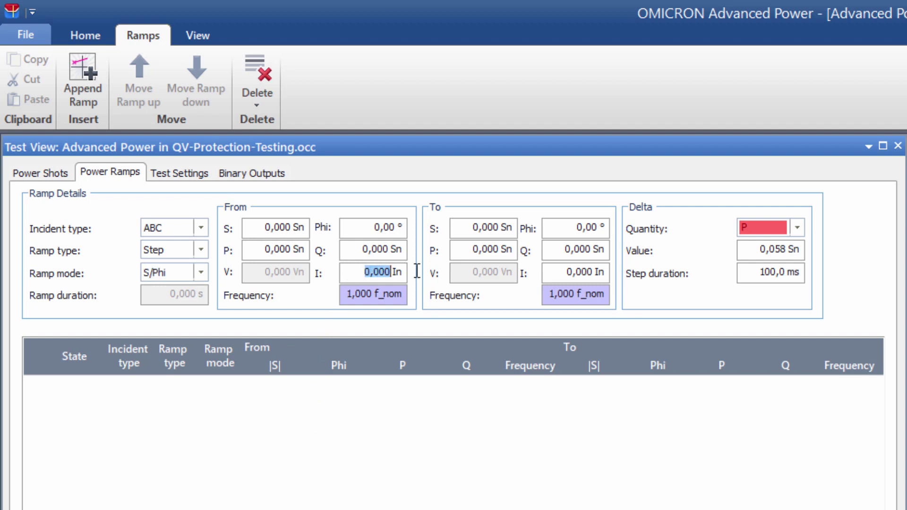
type("0,3")
left_click_drag(367, 228, 397, 227)
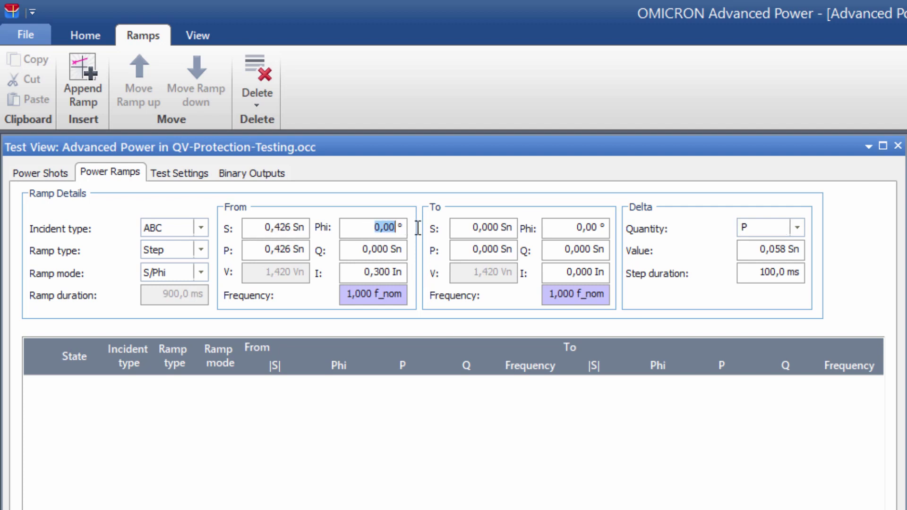
type("180")
left_click_drag(550, 229, 626, 230)
type("170")
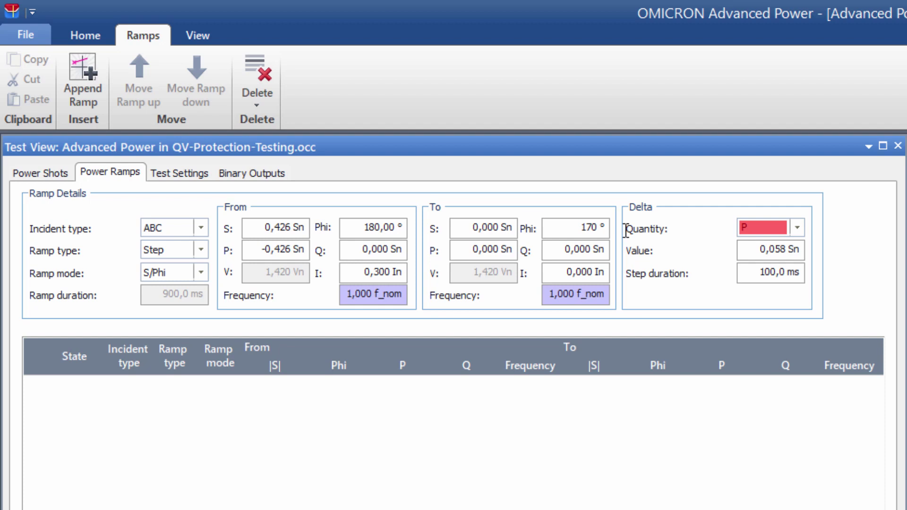
left_click_drag(558, 274, 618, 276)
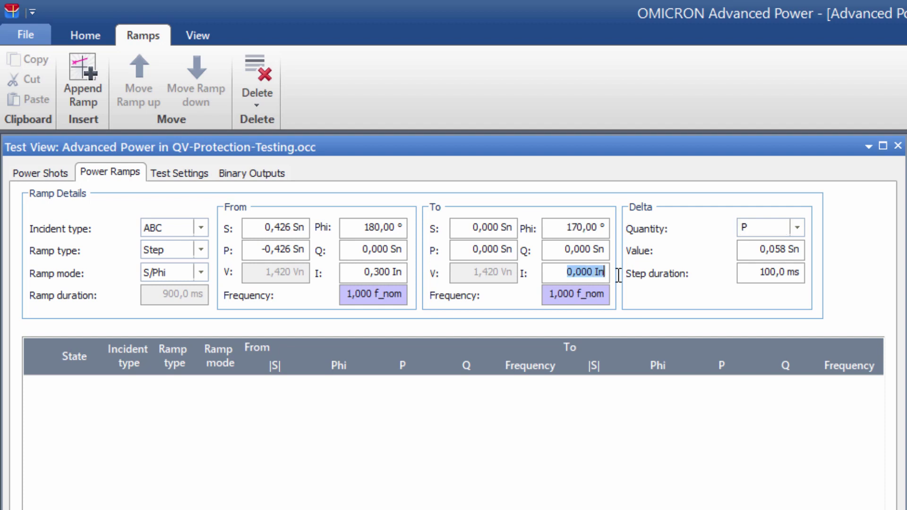
type("0,3")
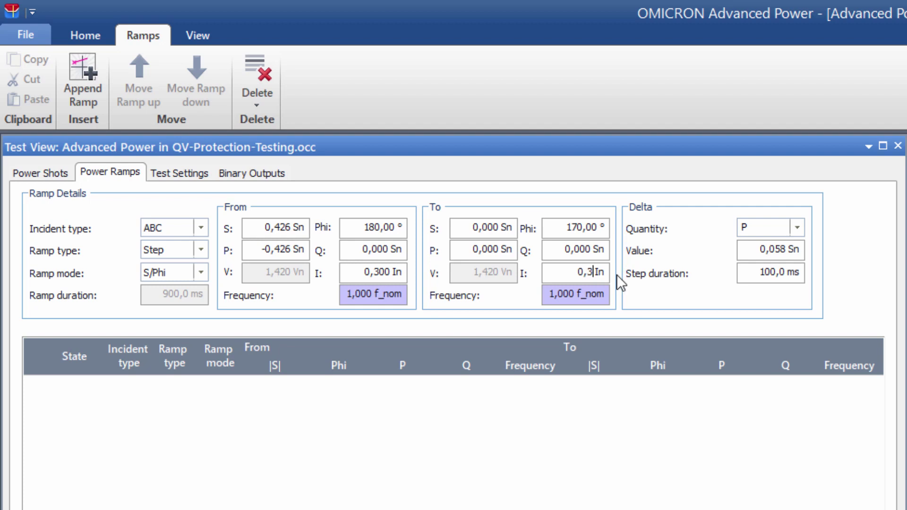
Step the ramp in Phi by -0,5° with a 1 s step duration
left_click(791, 229)
left_click(796, 227)
left_click(763, 276)
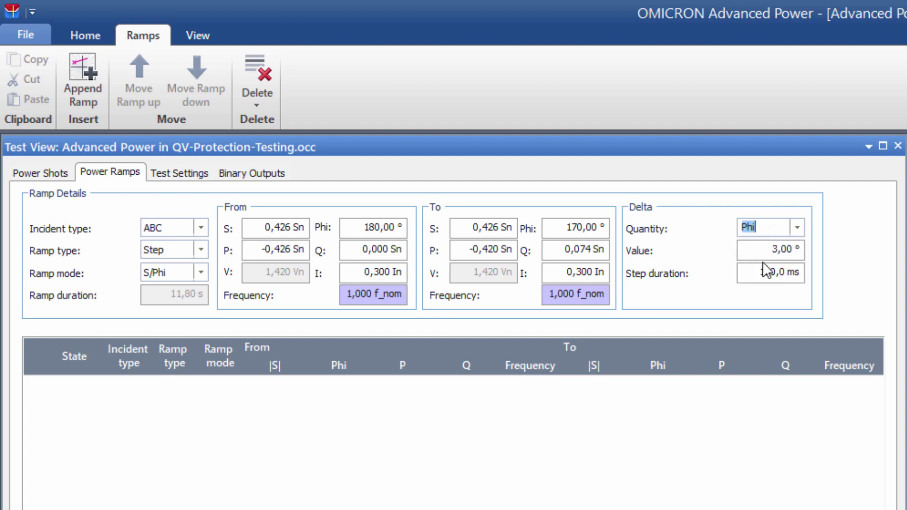
key("Tab")
type("-0.5")
left_click_drag(751, 274, 842, 280)
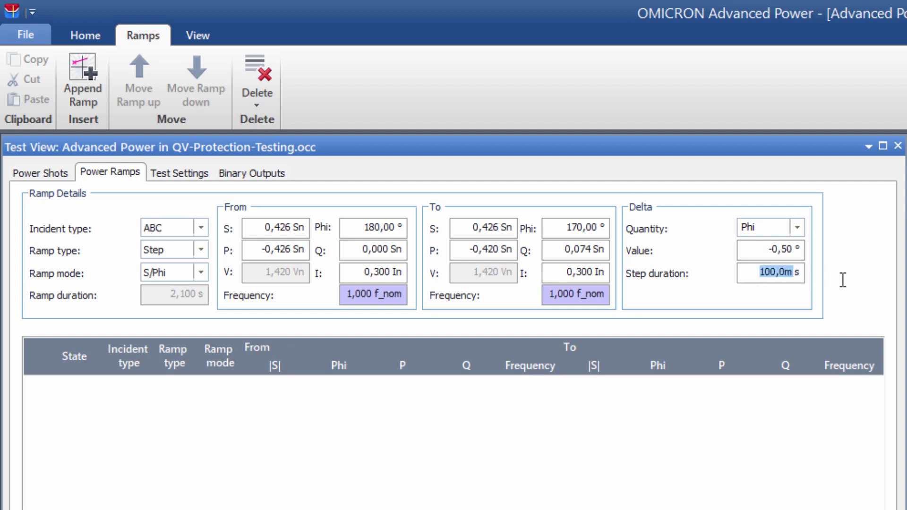
type("1s")
Add the ramp to the list and duplicate it as a second ramp at 0,8 In
left_click(82, 100)
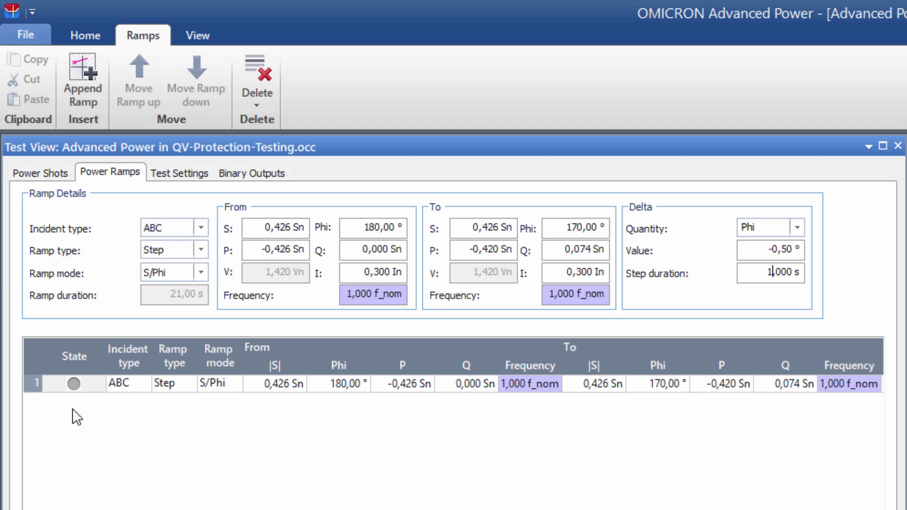
left_click(35, 385)
right_click(50, 389)
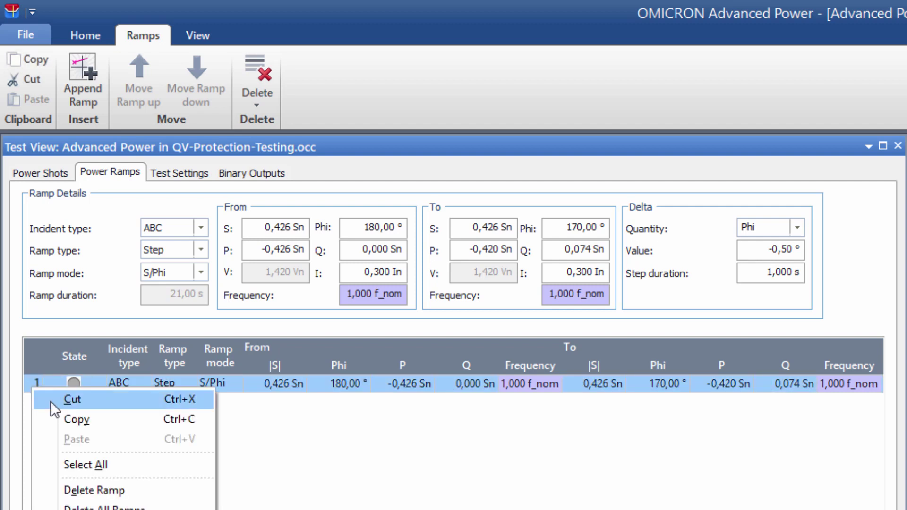
key("Escape")
left_click(62, 416)
right_click(62, 415)
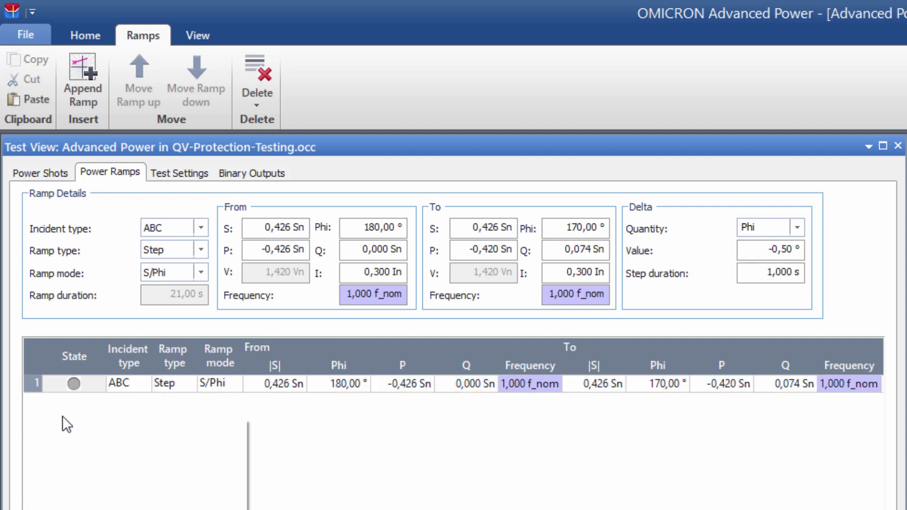
left_click(105, 468)
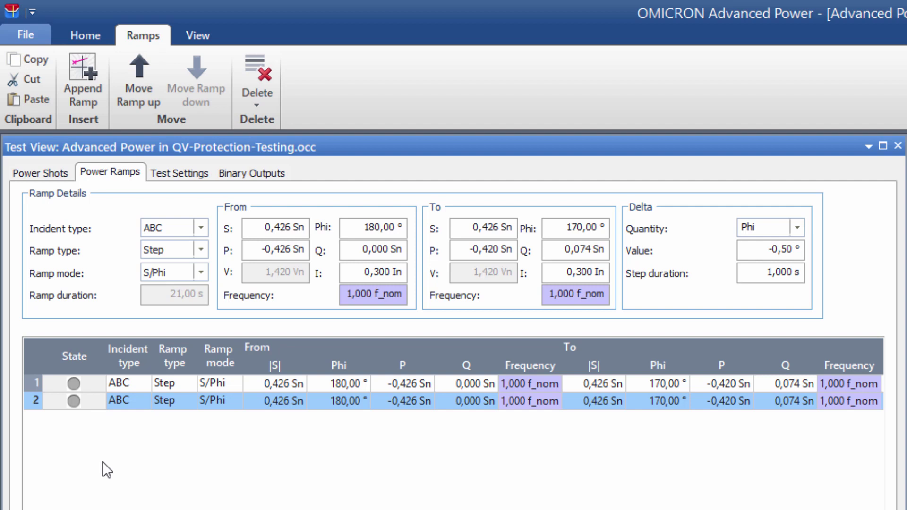
left_click_drag(352, 274, 419, 274)
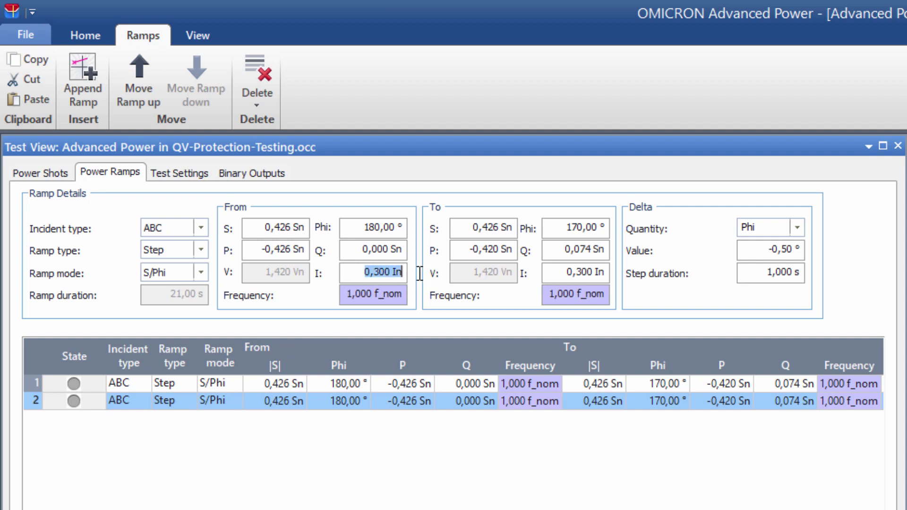
type("0,8")
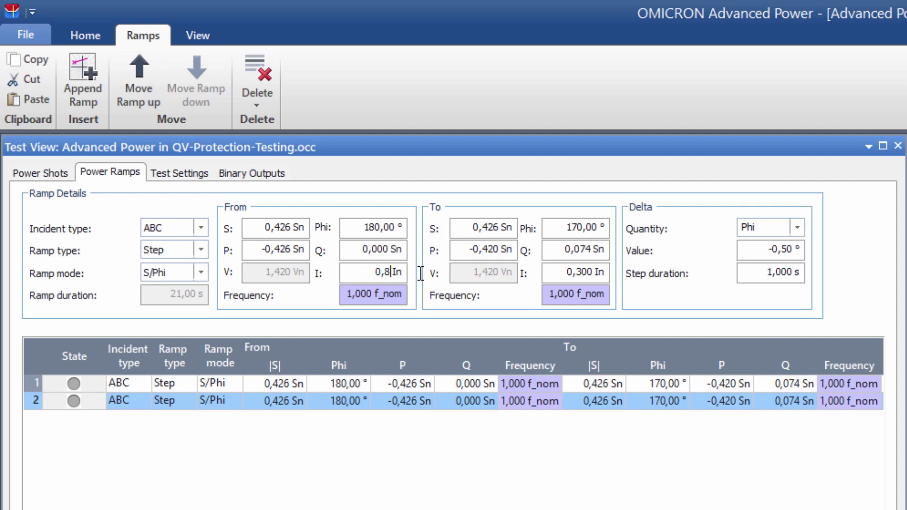
left_click_drag(547, 269, 622, 268)
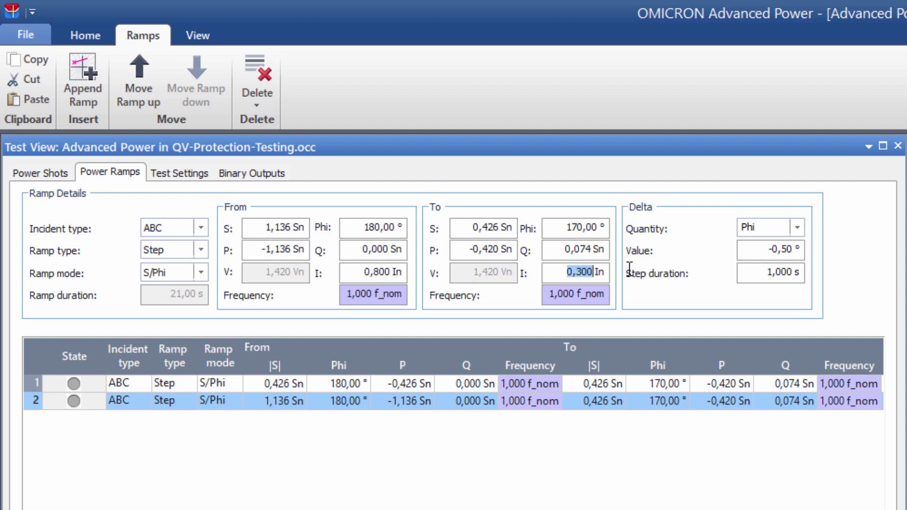
type("0,8")
Paste another copy of the first ramp as a third ramp
left_click(37, 384)
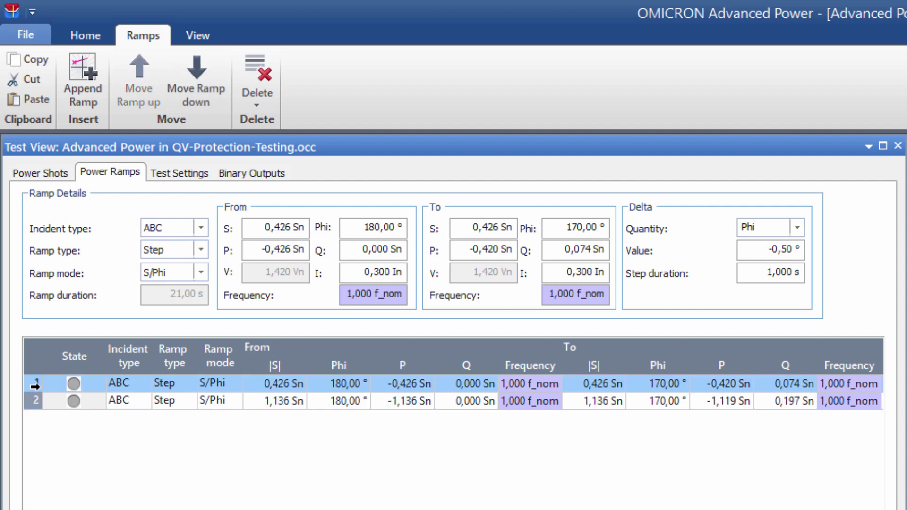
right_click(34, 387)
left_click(64, 421)
left_click(65, 420)
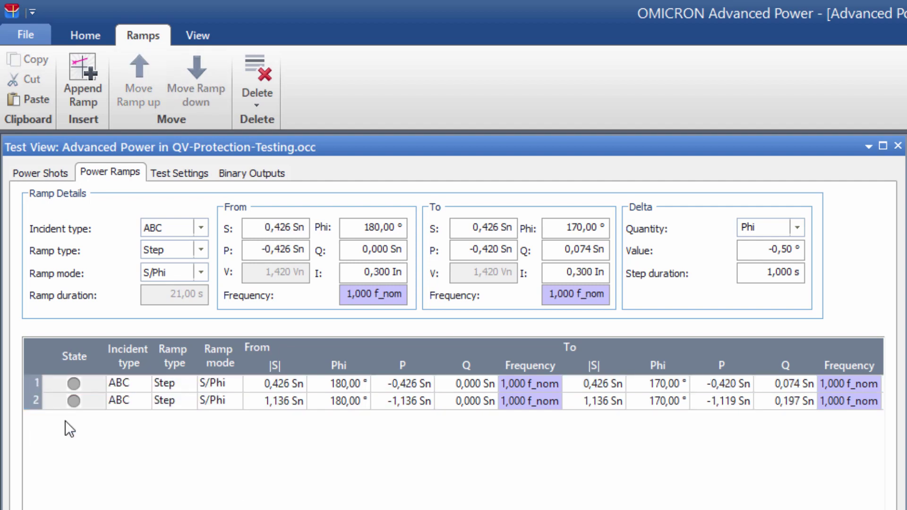
right_click(65, 421)
left_click(94, 473)
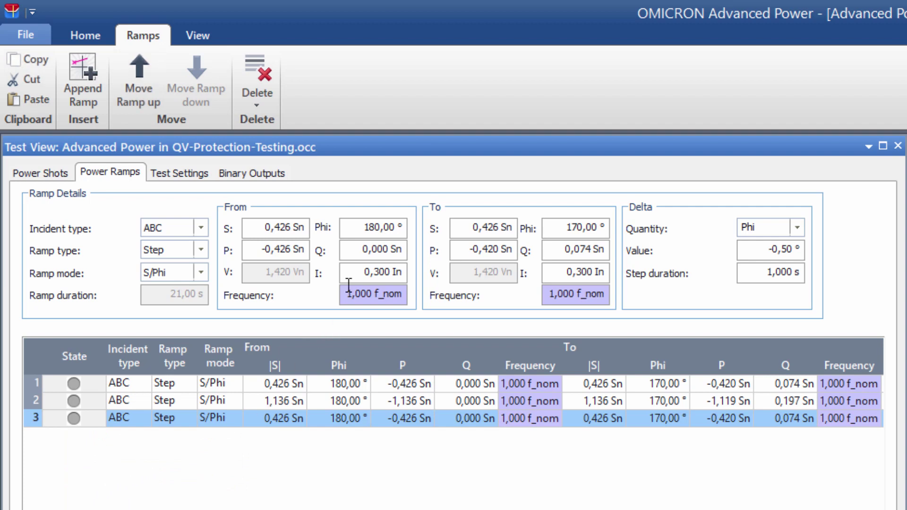
Set the third ramp's Phi from 0° to 10° in 0,5° steps
left_click_drag(360, 227, 432, 229)
type("0")
left_click(567, 228)
left_click_drag(567, 228, 623, 229)
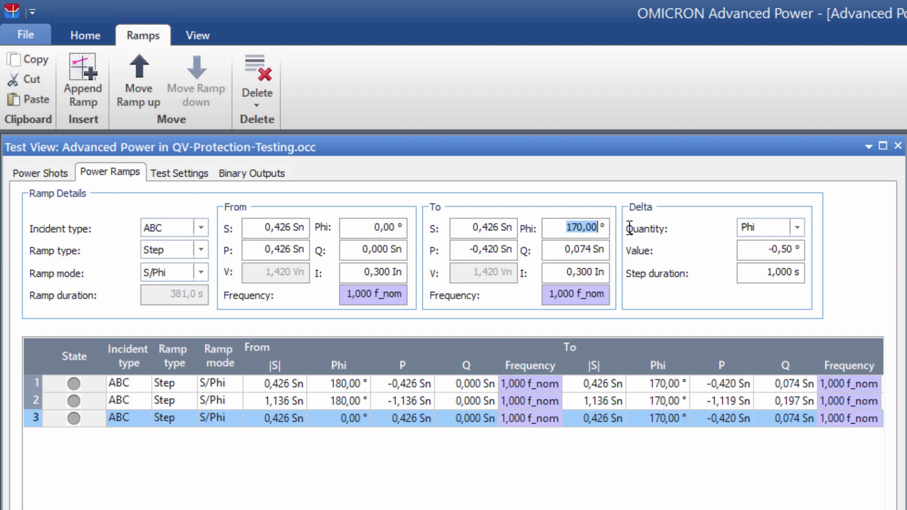
type("10")
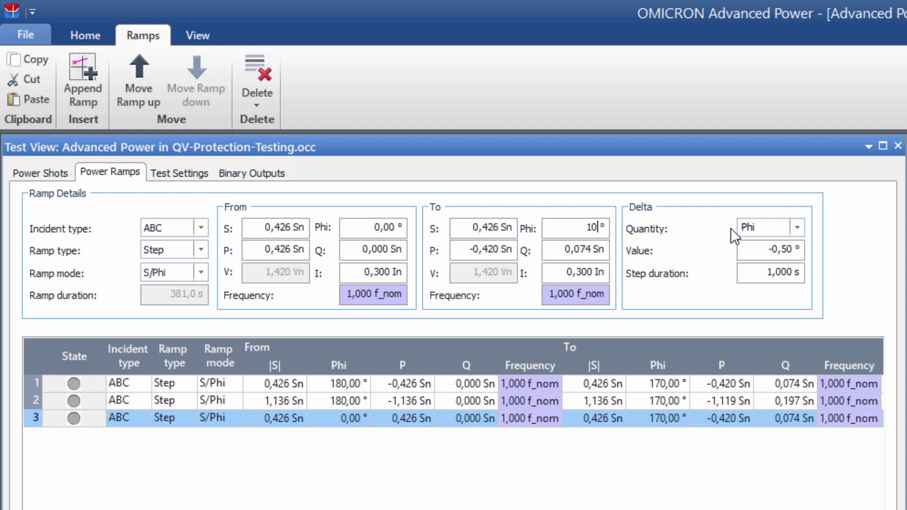
left_click_drag(755, 251, 822, 252)
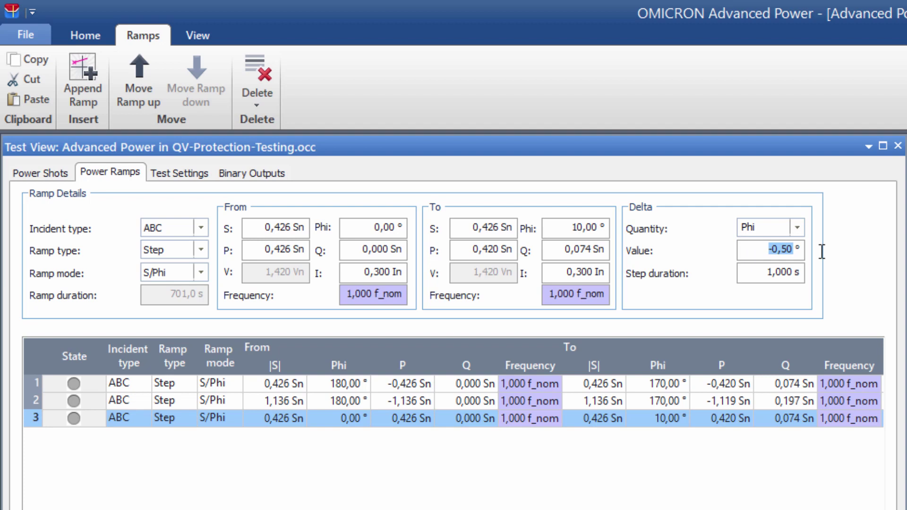
type("0,5")
Finish the ramp edits and zoom the power diagram to show all
left_click(435, 480)
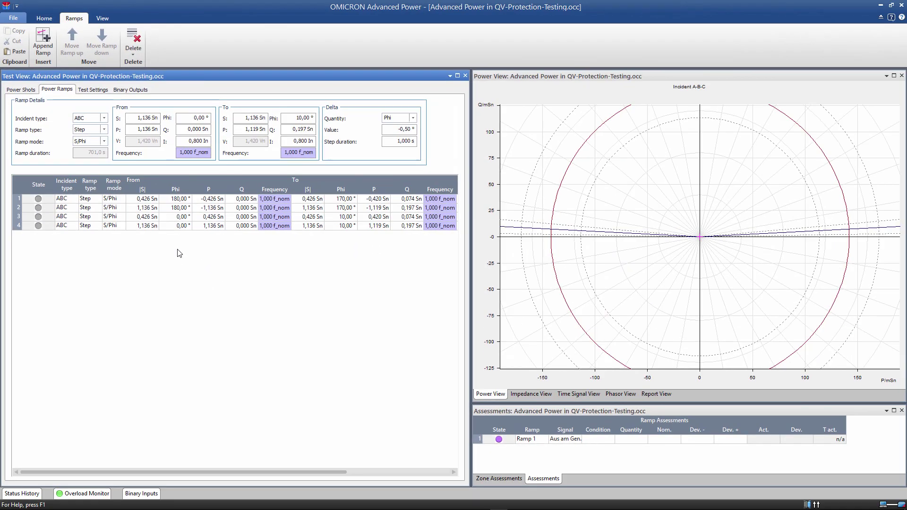
right_click(634, 309)
mouse_move(655, 358)
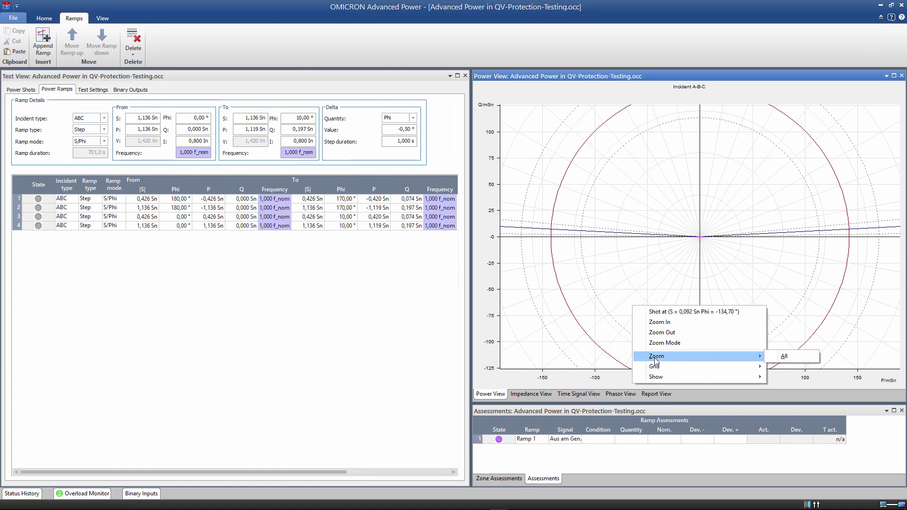
left_click(786, 358)
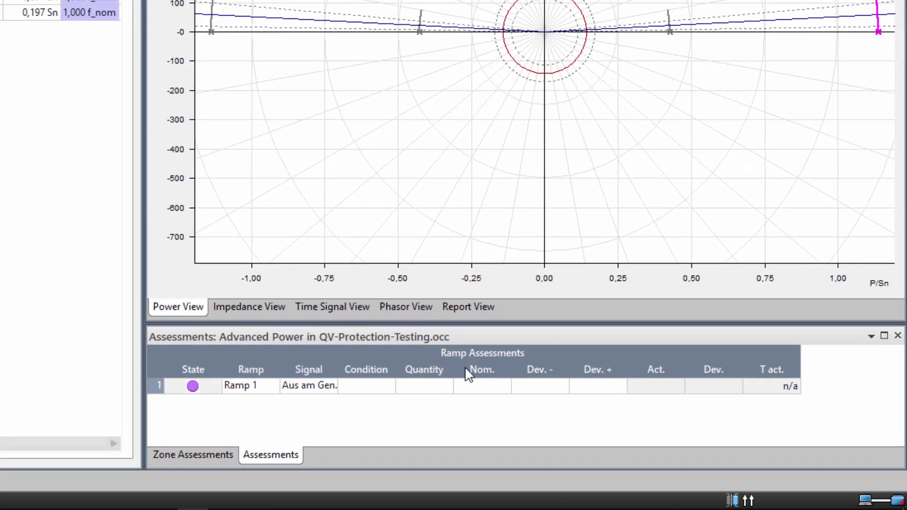
Set the first assessment's condition to 0 -> 1 and its quantity to Phi
left_click(389, 388)
left_click(388, 386)
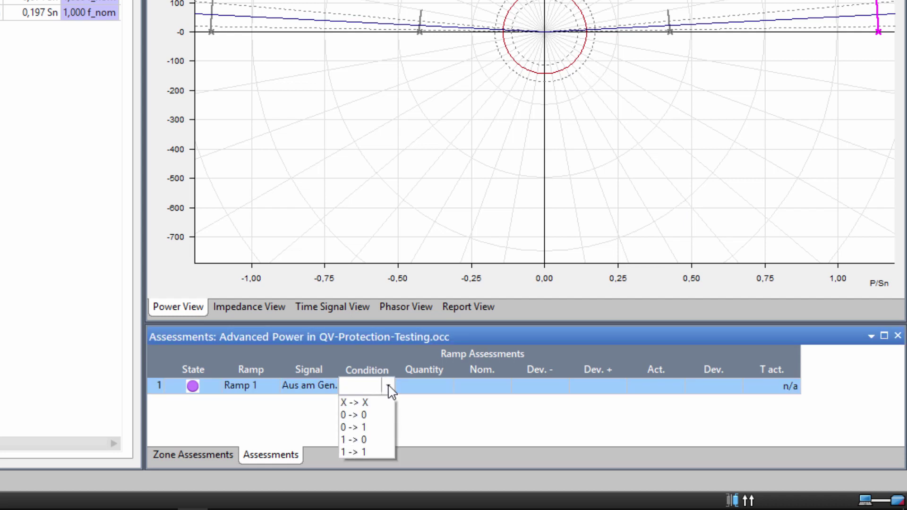
left_click(369, 430)
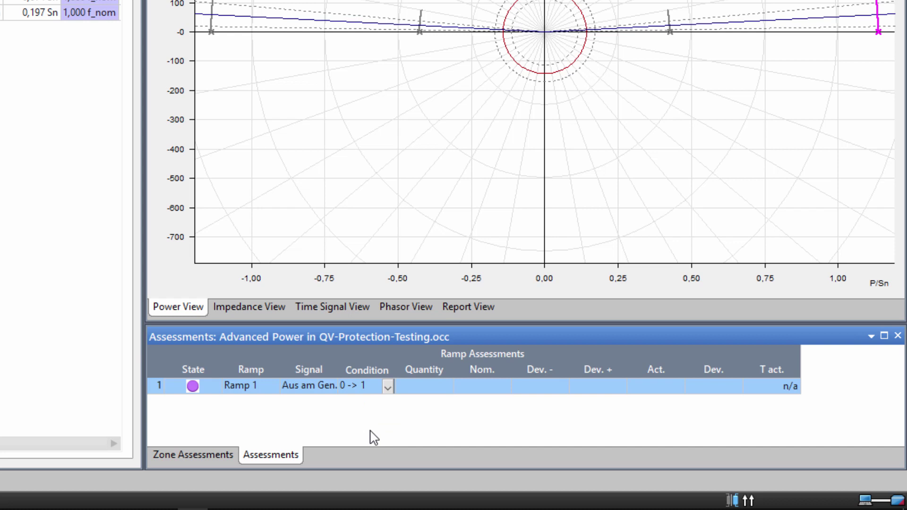
left_click(453, 387)
left_click(449, 388)
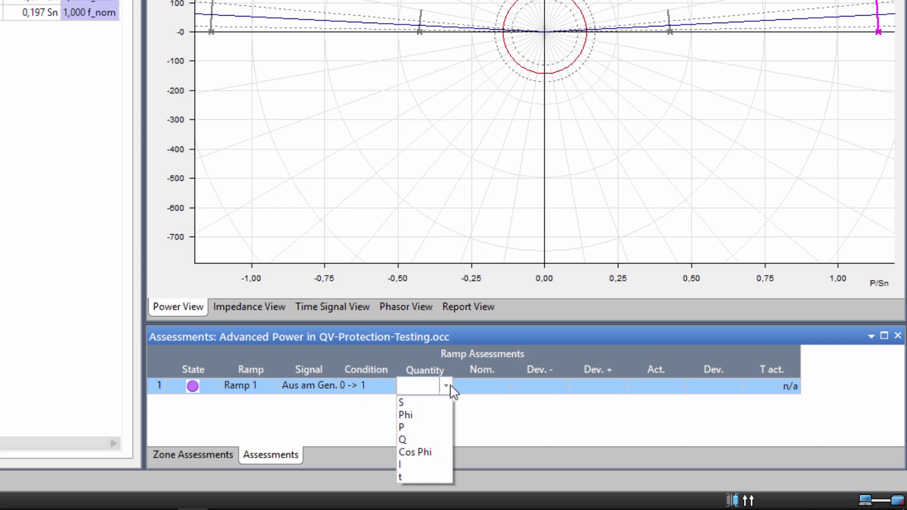
left_click(416, 415)
Enter a nominal Phi of 177° with 2° minus and plus tolerances
left_click(489, 391)
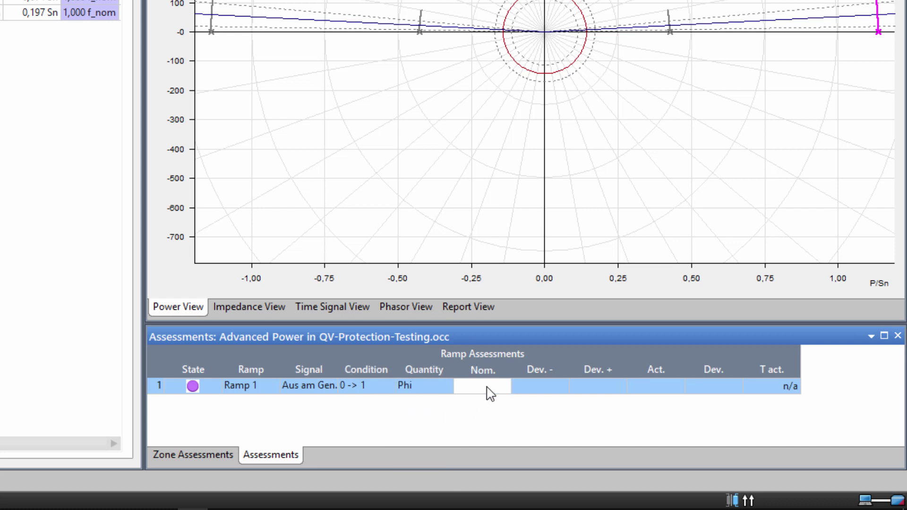
type("177")
left_click(535, 387)
type("2")
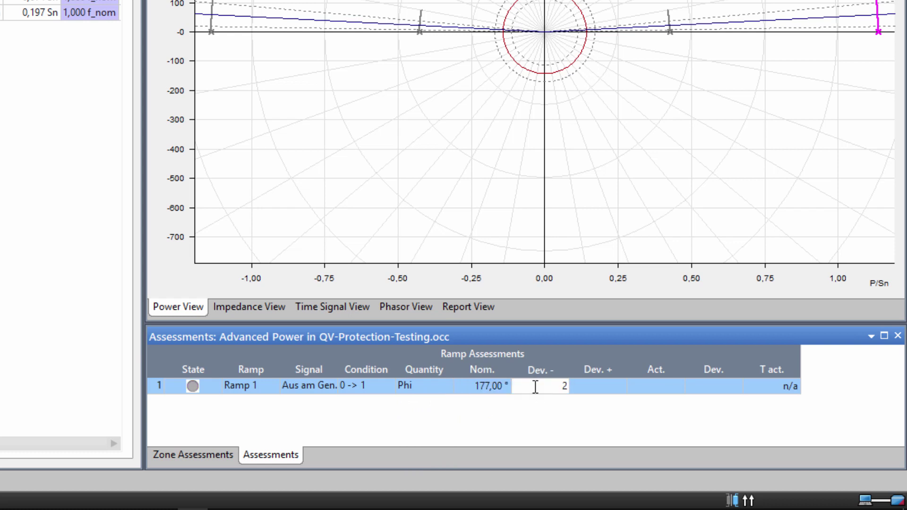
left_click(606, 388)
type("2")
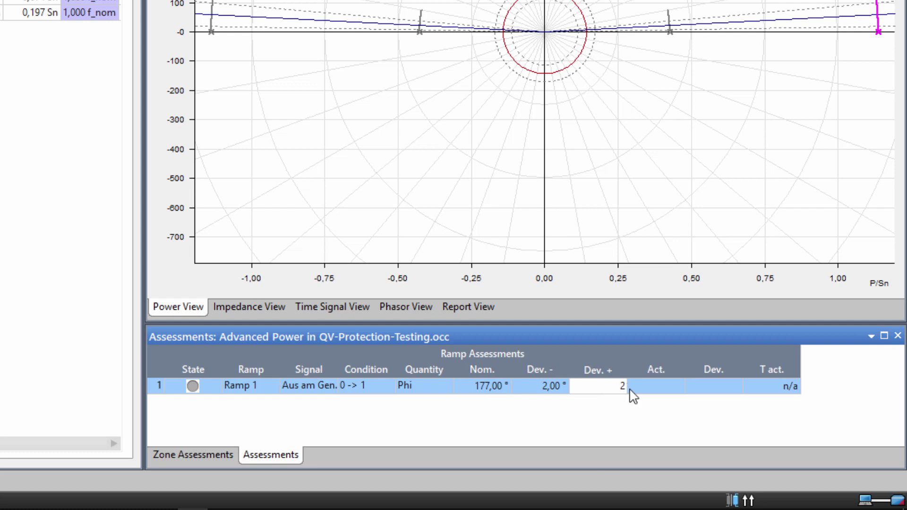
left_click(662, 390)
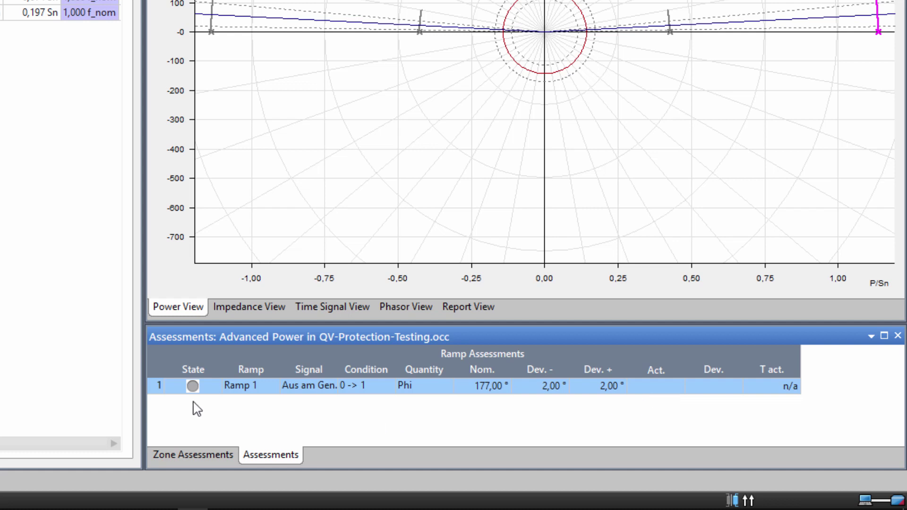
Copy the first assessment row, paste a duplicate, and assign it to Ramp 2
right_click(163, 384)
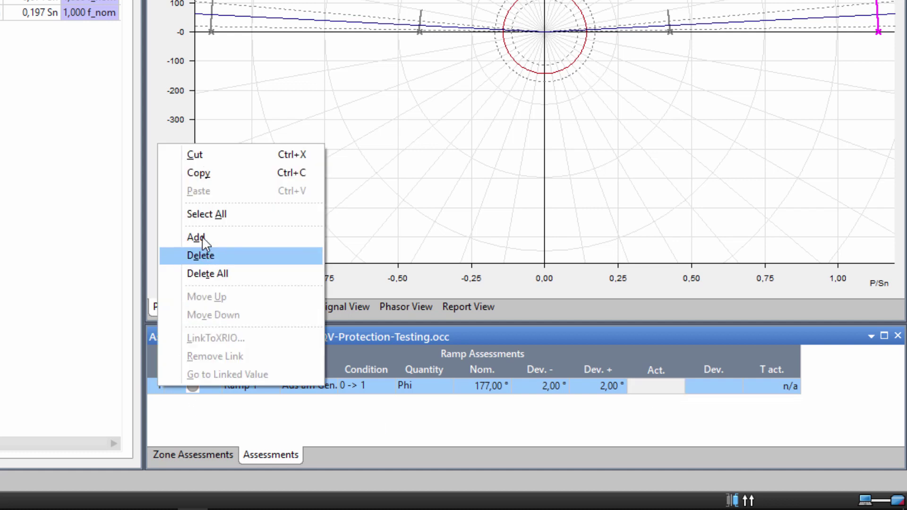
left_click(210, 174)
left_click(189, 407)
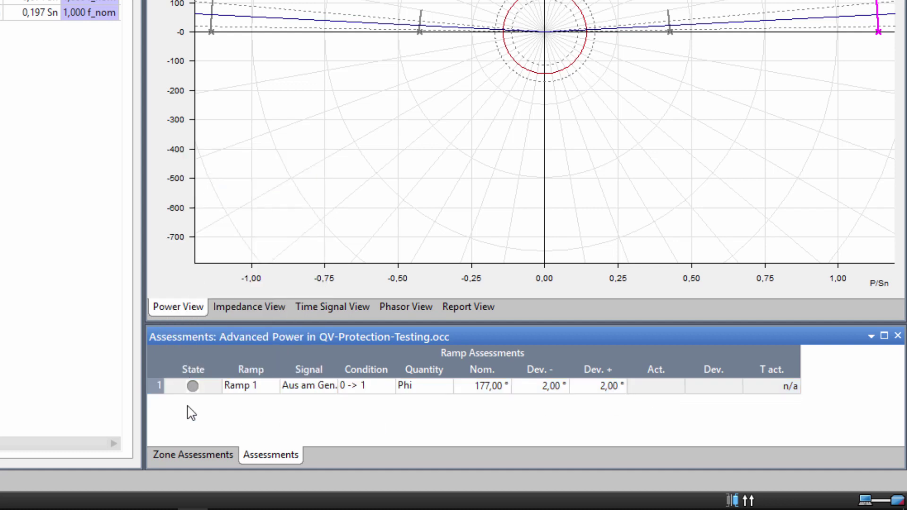
right_click(189, 407)
left_click(228, 210)
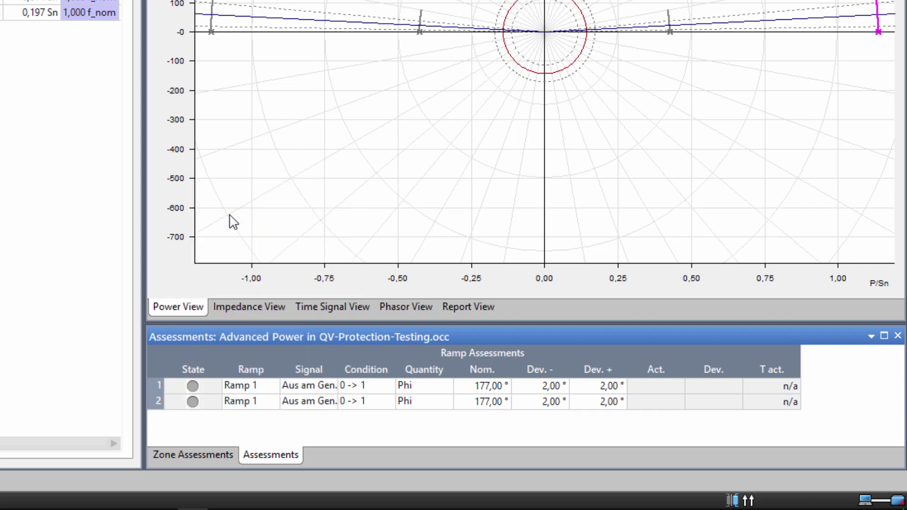
left_click(273, 401)
left_click(272, 402)
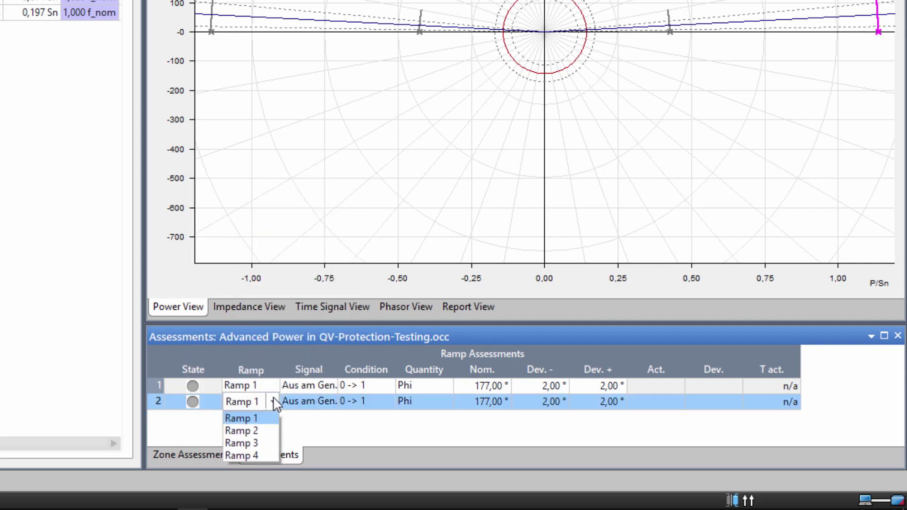
left_click(264, 430)
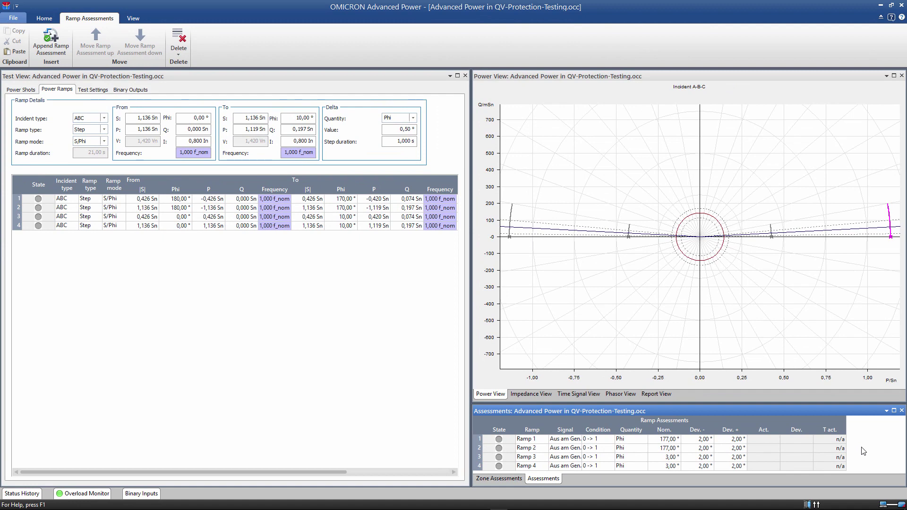
Start the test, then show the Report View scrolled to the top
left_click(44, 18)
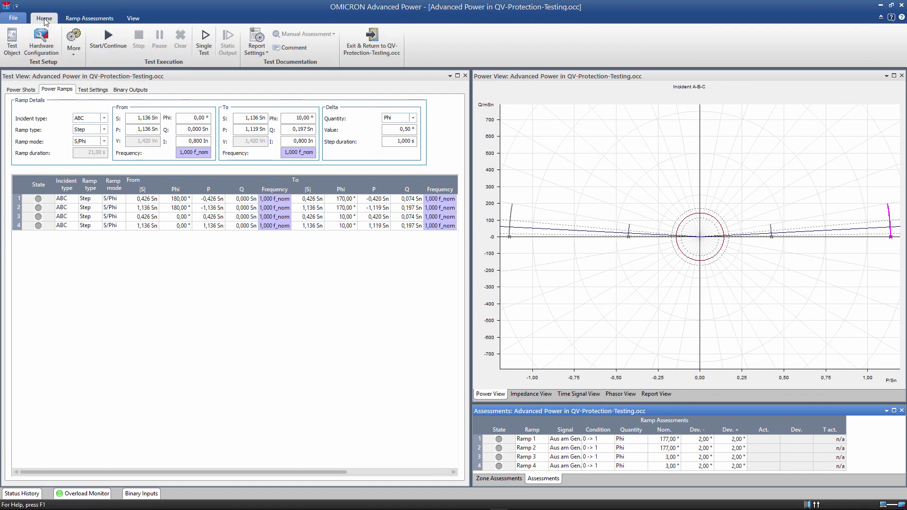
left_click(108, 42)
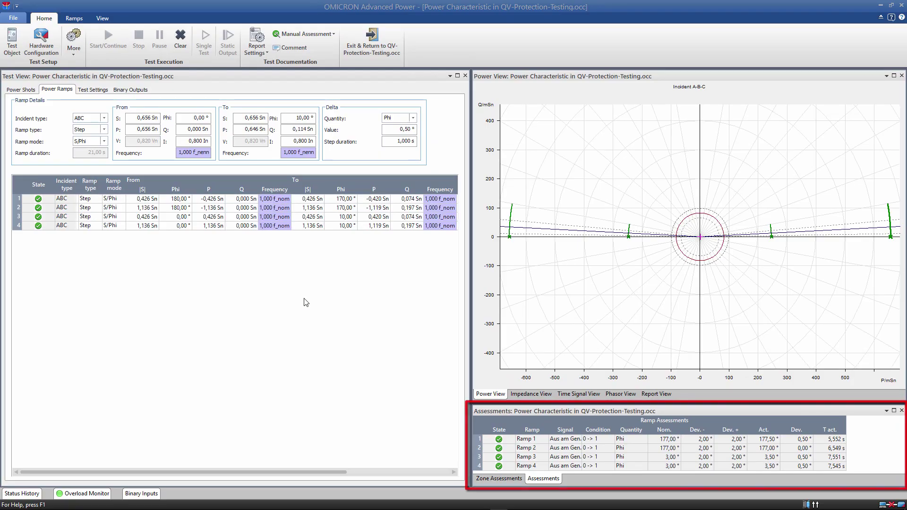
left_click(658, 394)
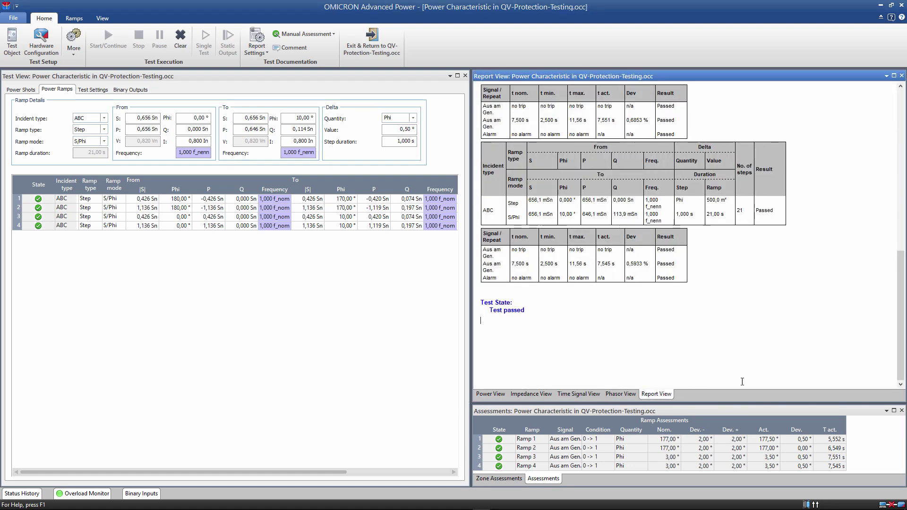
left_click_drag(901, 355, 903, 187)
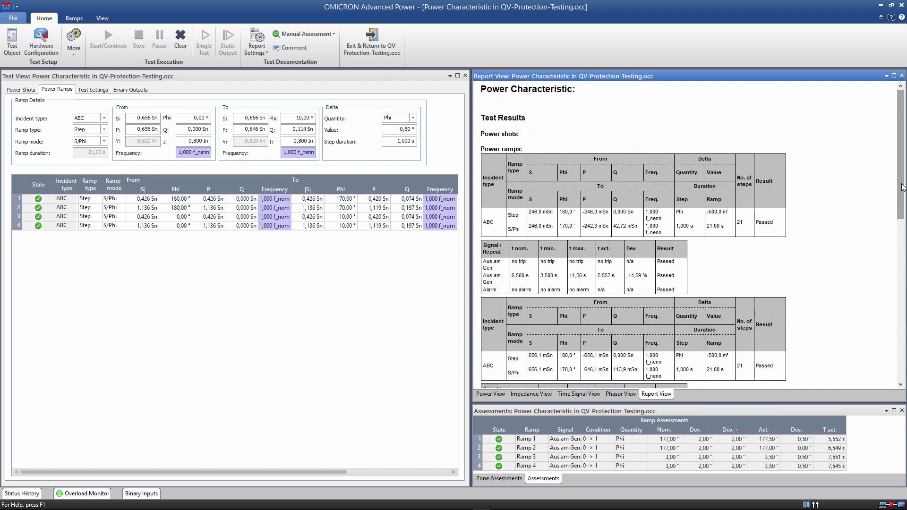
Close Advanced Power with Alt+F4 to return to Control Center
key("alt+F4")
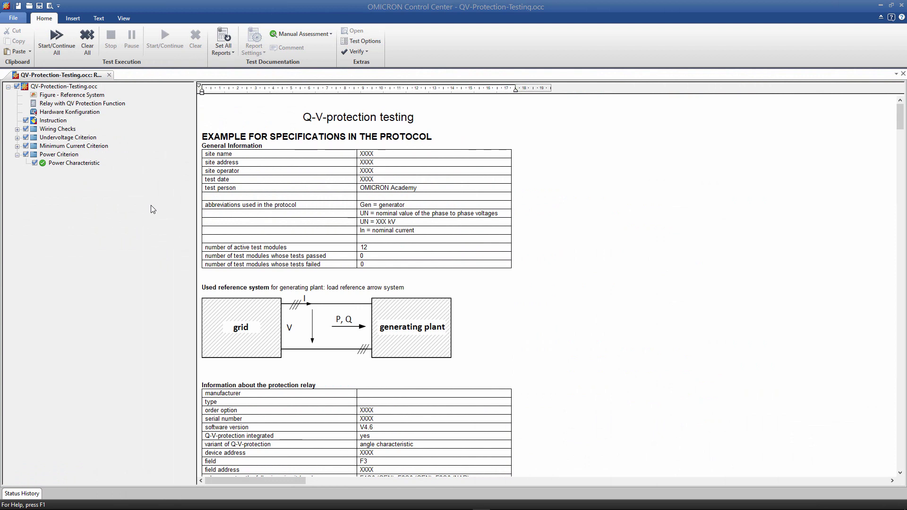